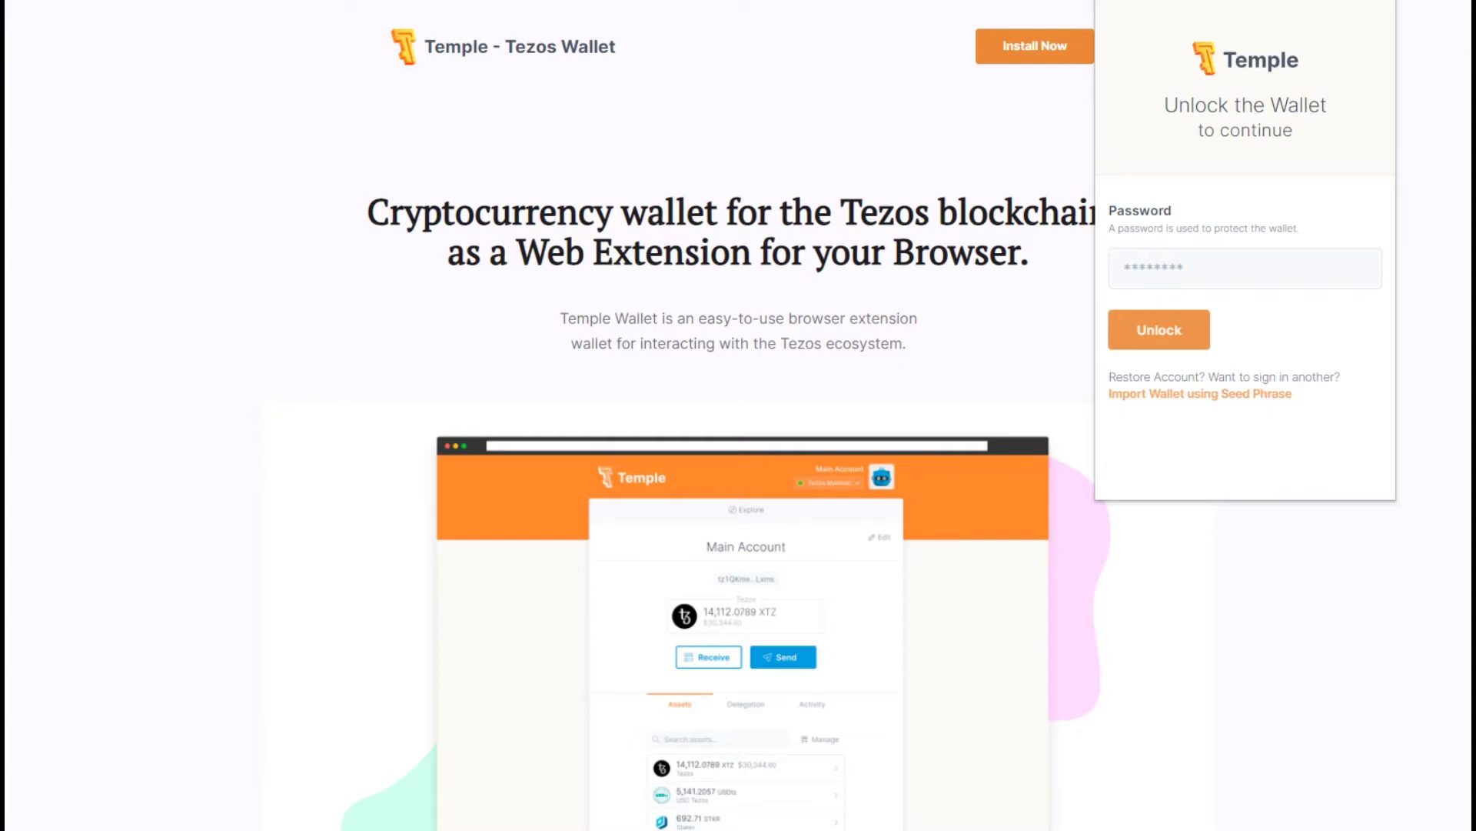
Fill the seed-phrase restore form with the pasted phrase, a repeated password and accepted terms
{"action": "left_click", "coordinate": [1188, 393]}
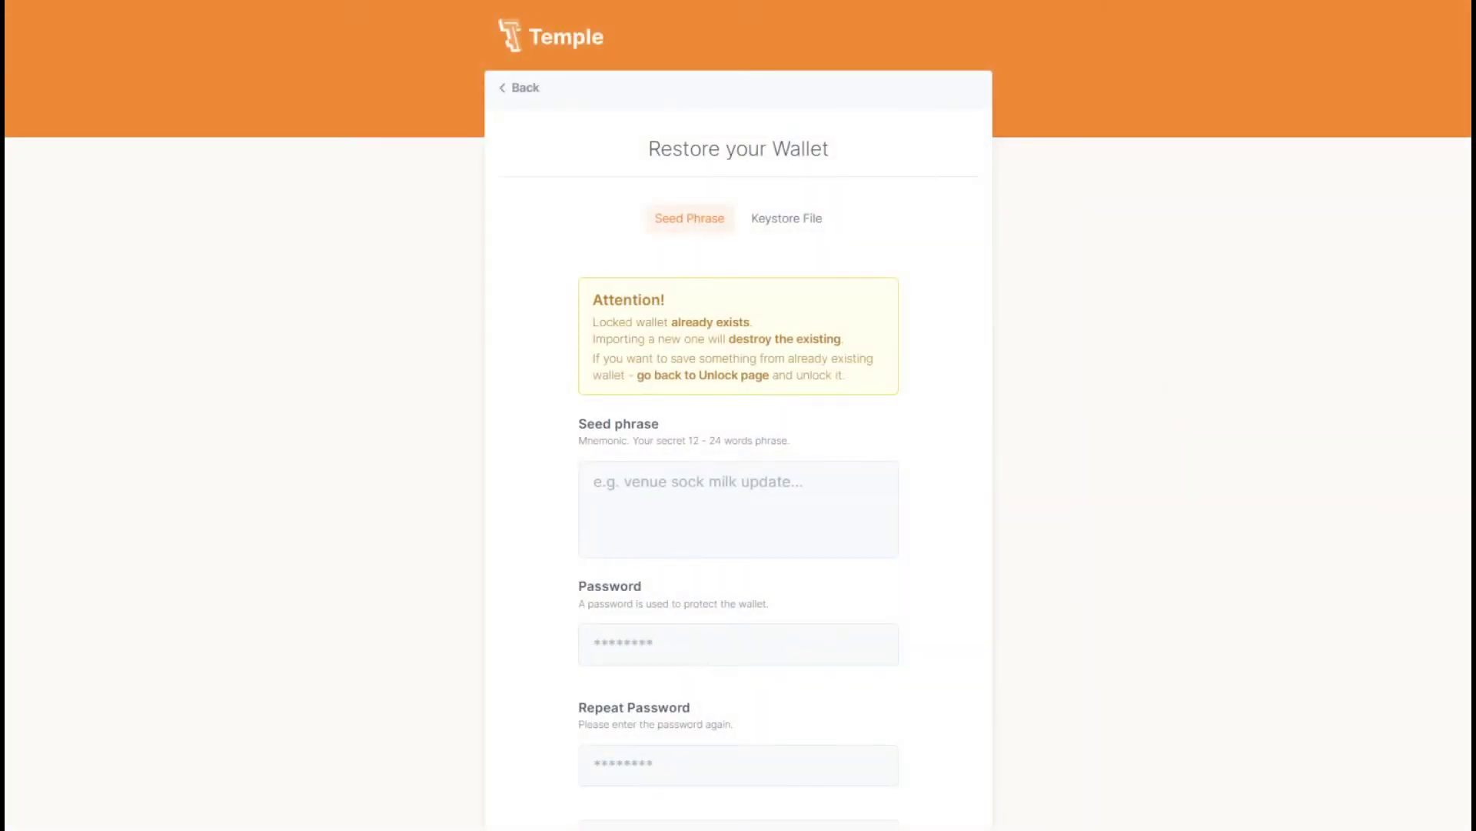
{"action": "scroll", "coordinate": [739, 462], "scroll_direction": "down", "scroll_amount": 2}
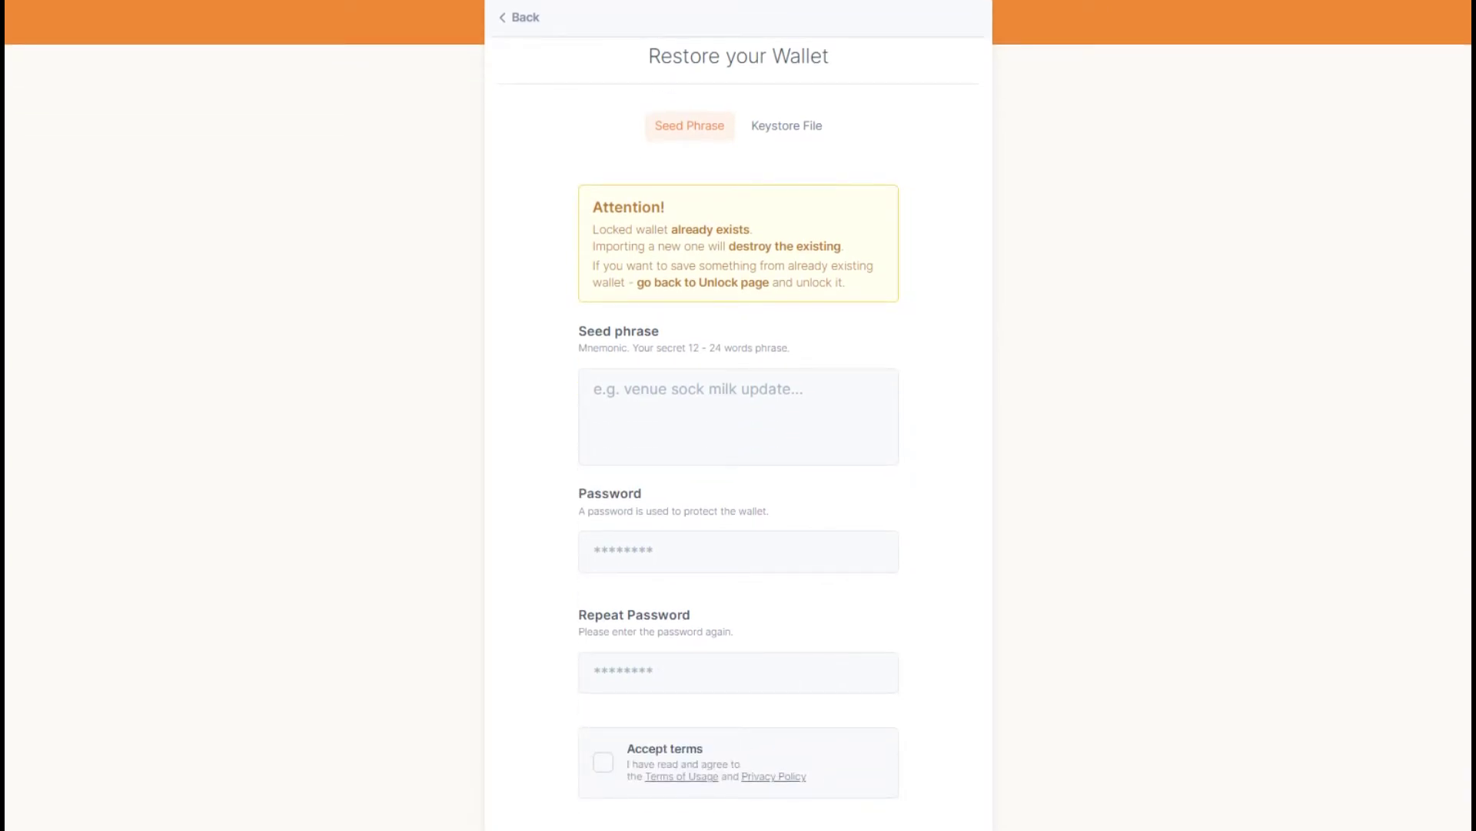
{"action": "left_click", "coordinate": [739, 416]}
{"action": "key", "text": "ctrl+v"}
{"action": "left_click", "coordinate": [738, 549]}
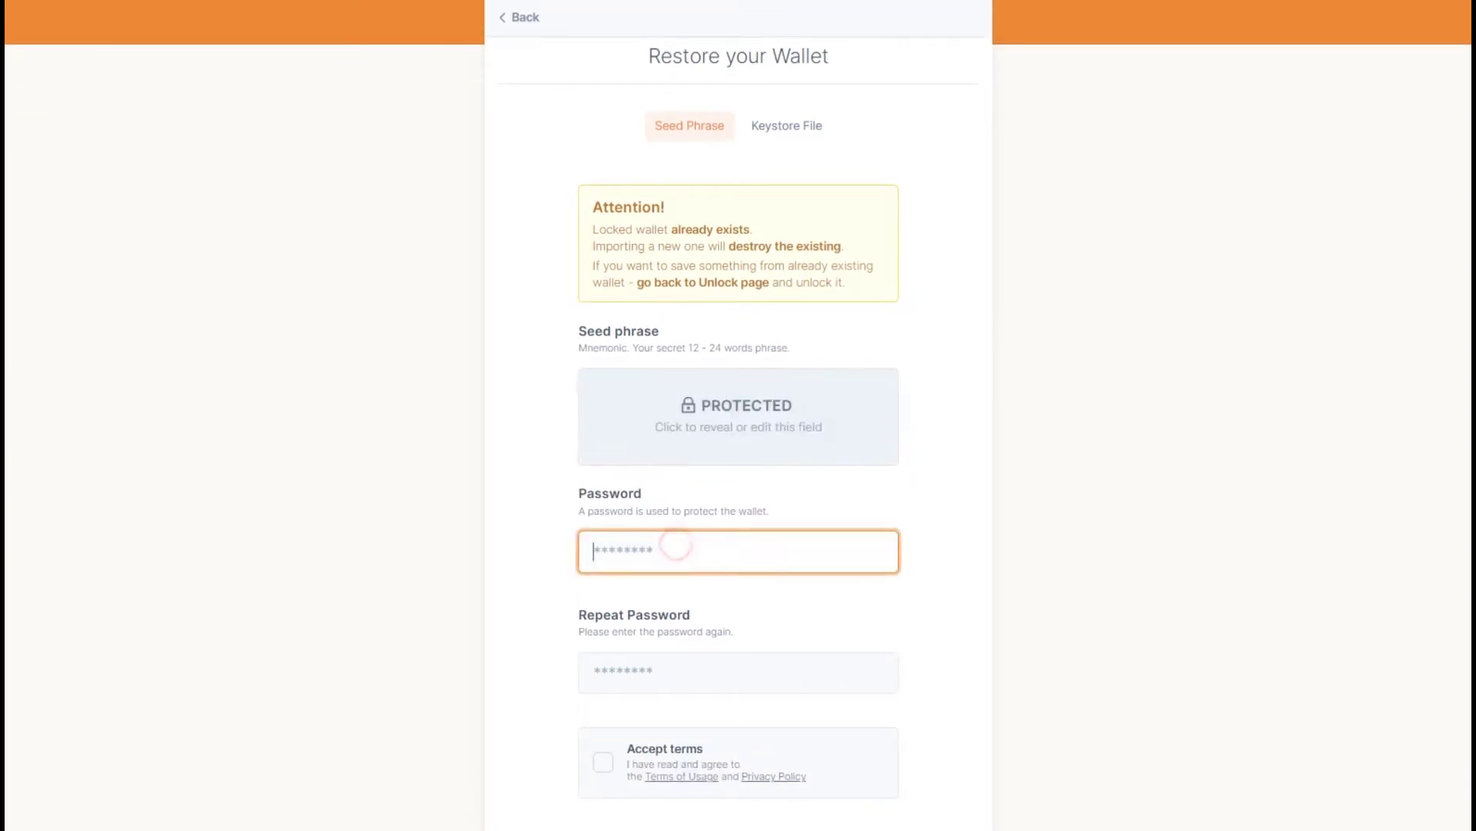
{"action": "scroll", "coordinate": [738, 462], "scroll_direction": "down", "scroll_amount": 2}
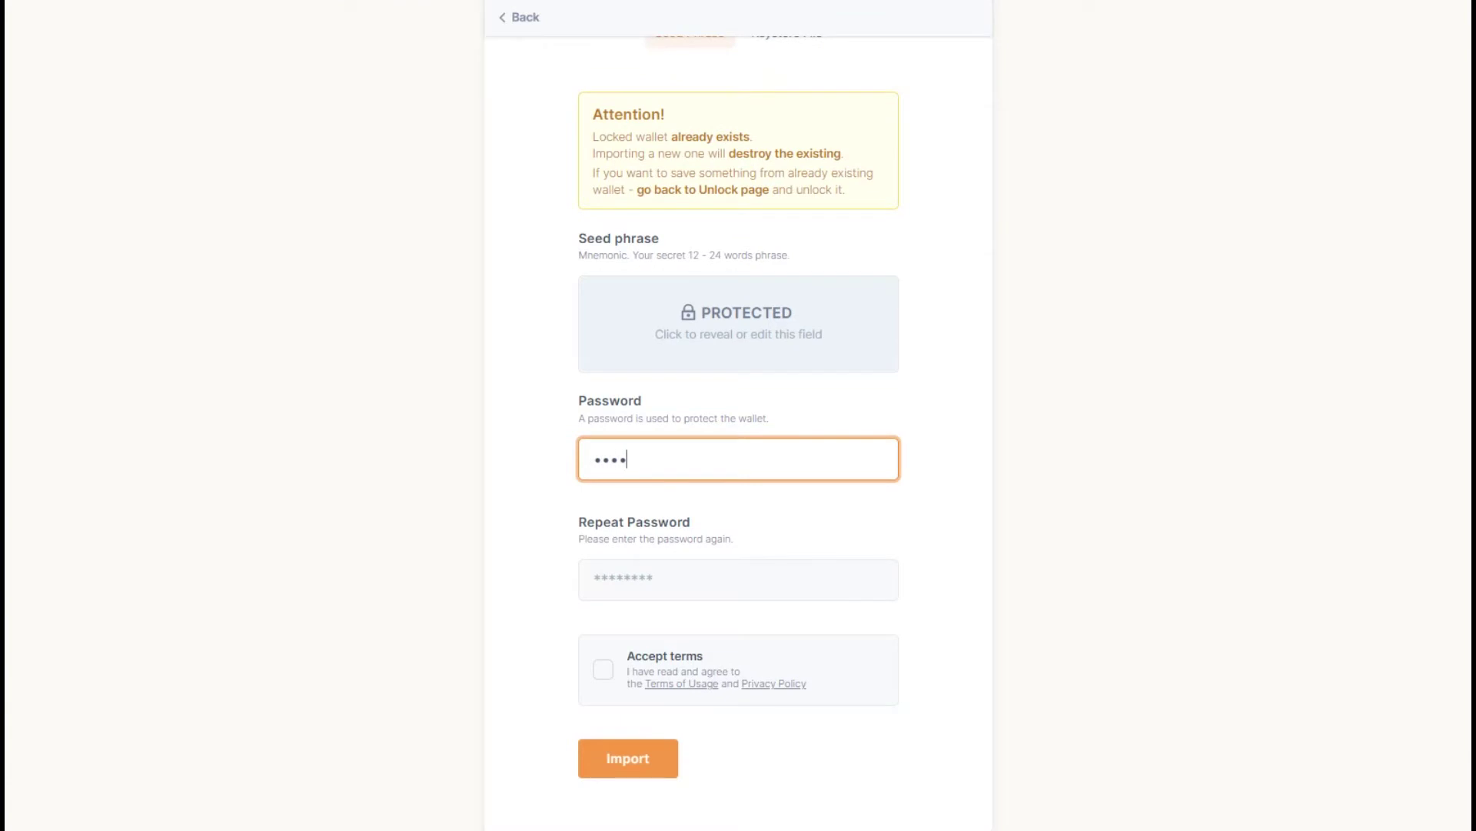
{"action": "left_click", "coordinate": [755, 562]}
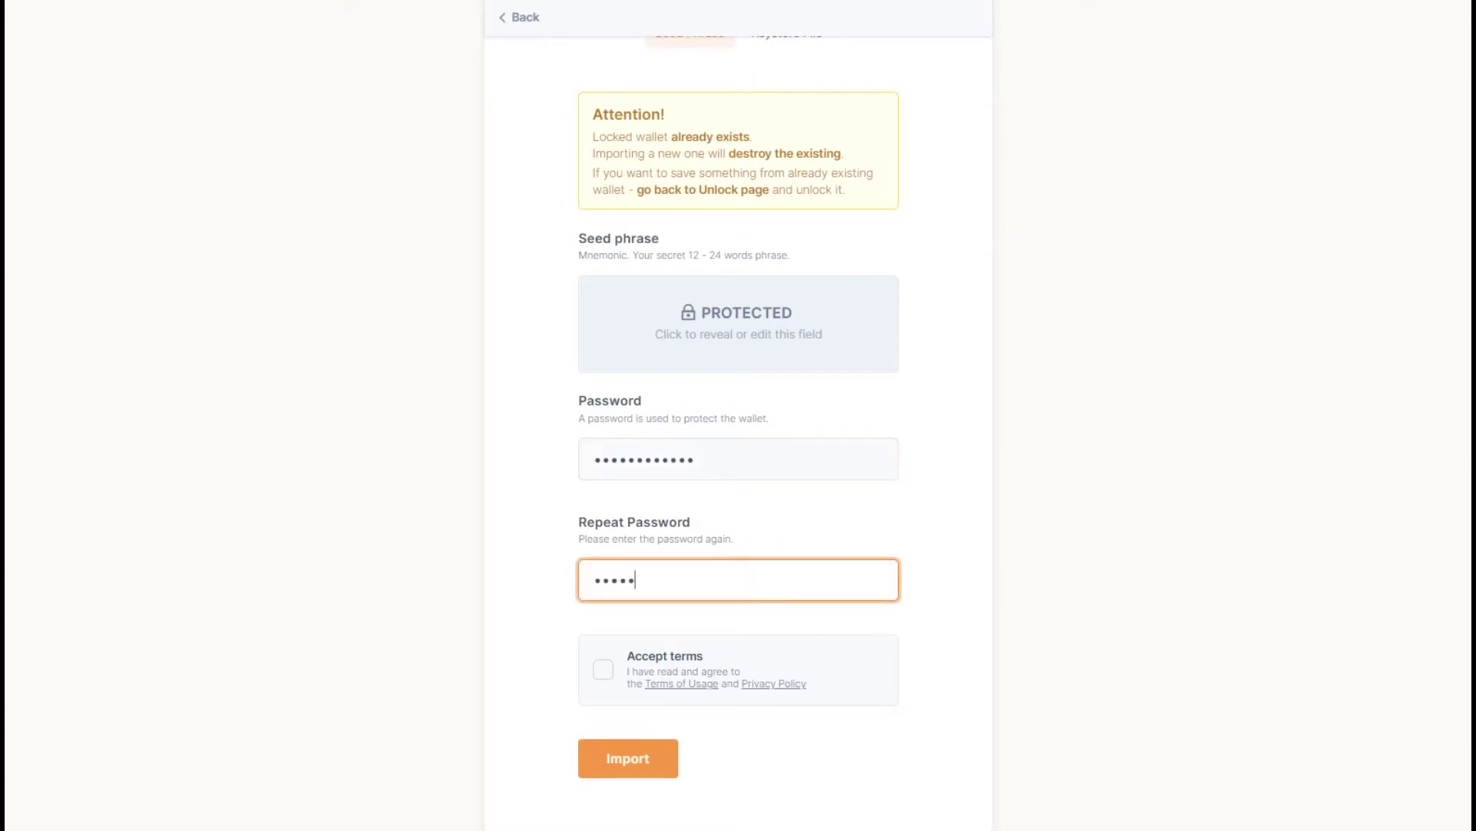
{"action": "left_click", "coordinate": [604, 670]}
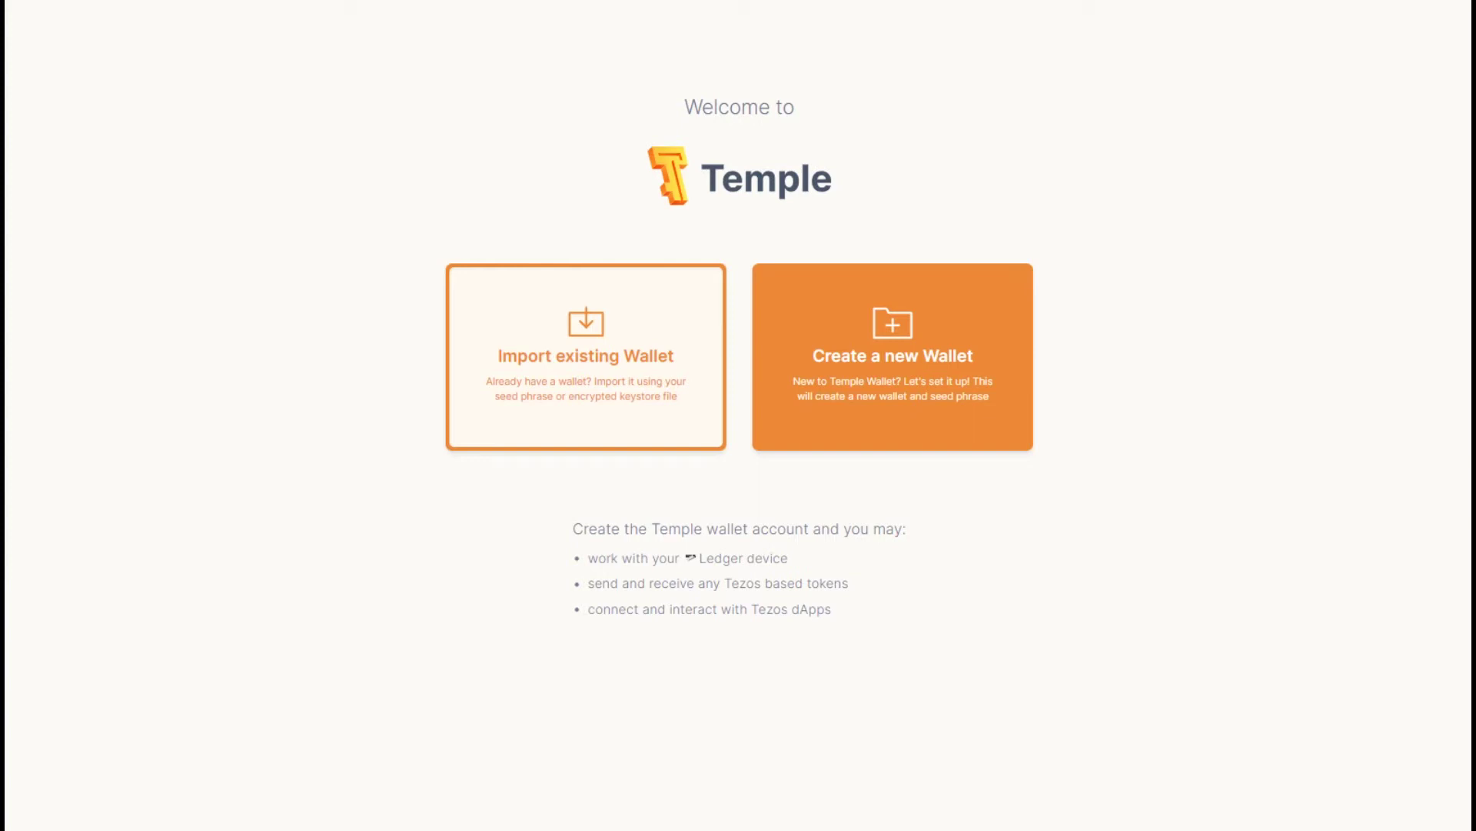
Choose 'Create a new Wallet' on the Welcome to Temple page
{"action": "left_click", "coordinate": [932, 309]}
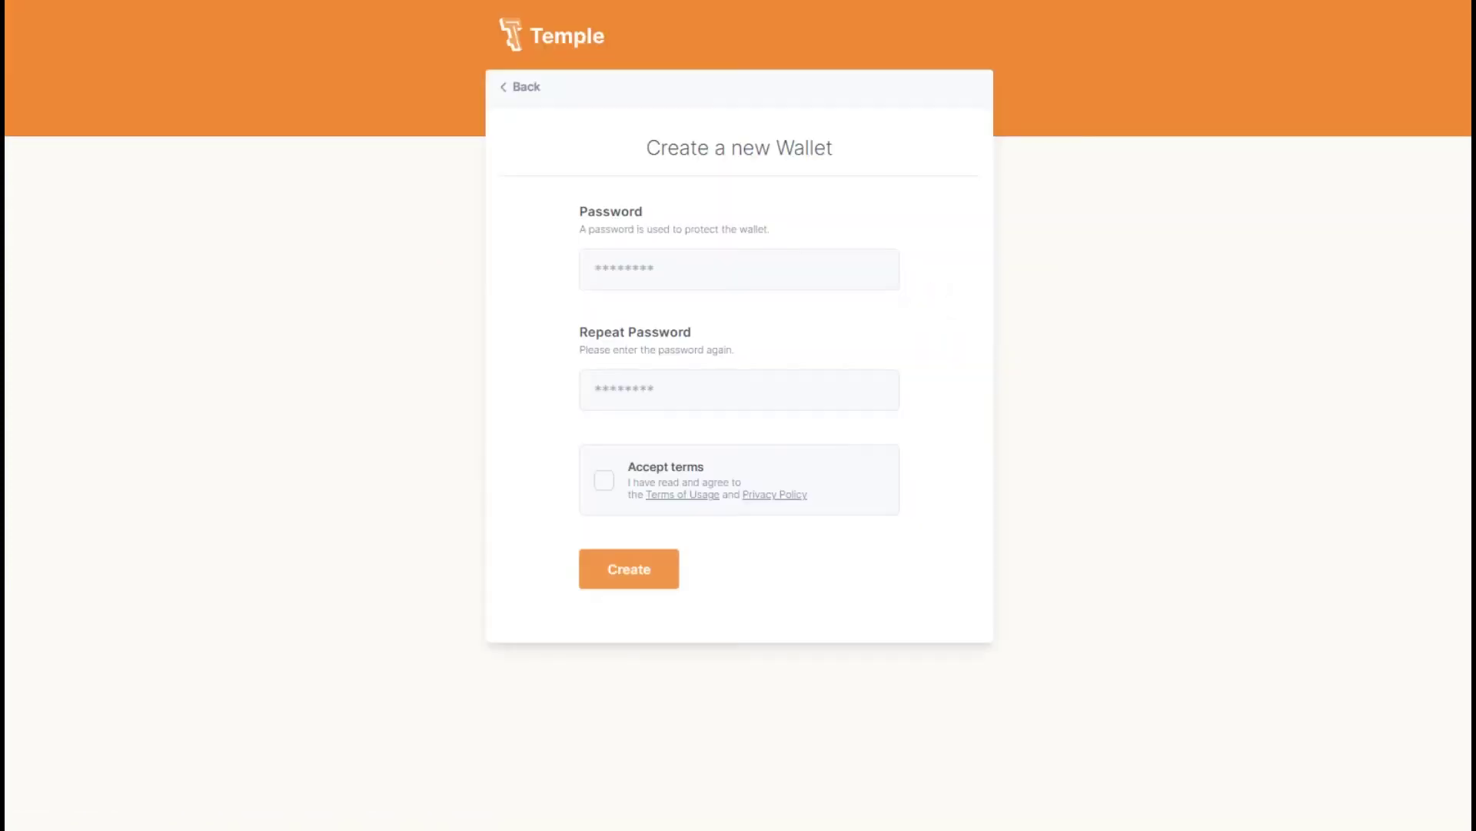
Create a password-protected wallet, confirm the seed phrase backup, and reach Account 1 with 0 tez
{"action": "left_click", "coordinate": [851, 278]}
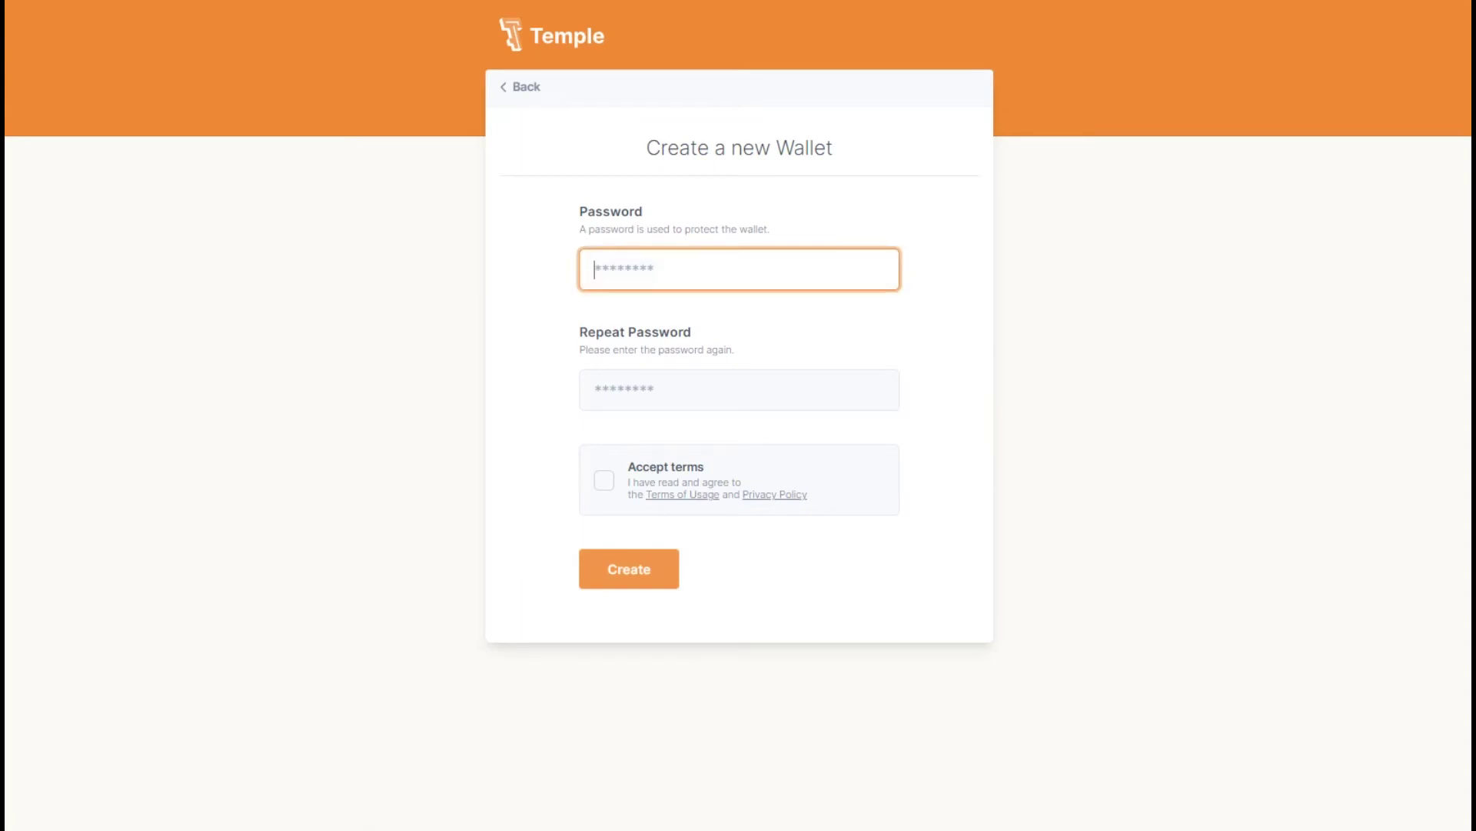
{"action": "left_click", "coordinate": [738, 388]}
{"action": "left_click", "coordinate": [603, 477]}
{"action": "left_click", "coordinate": [628, 569]}
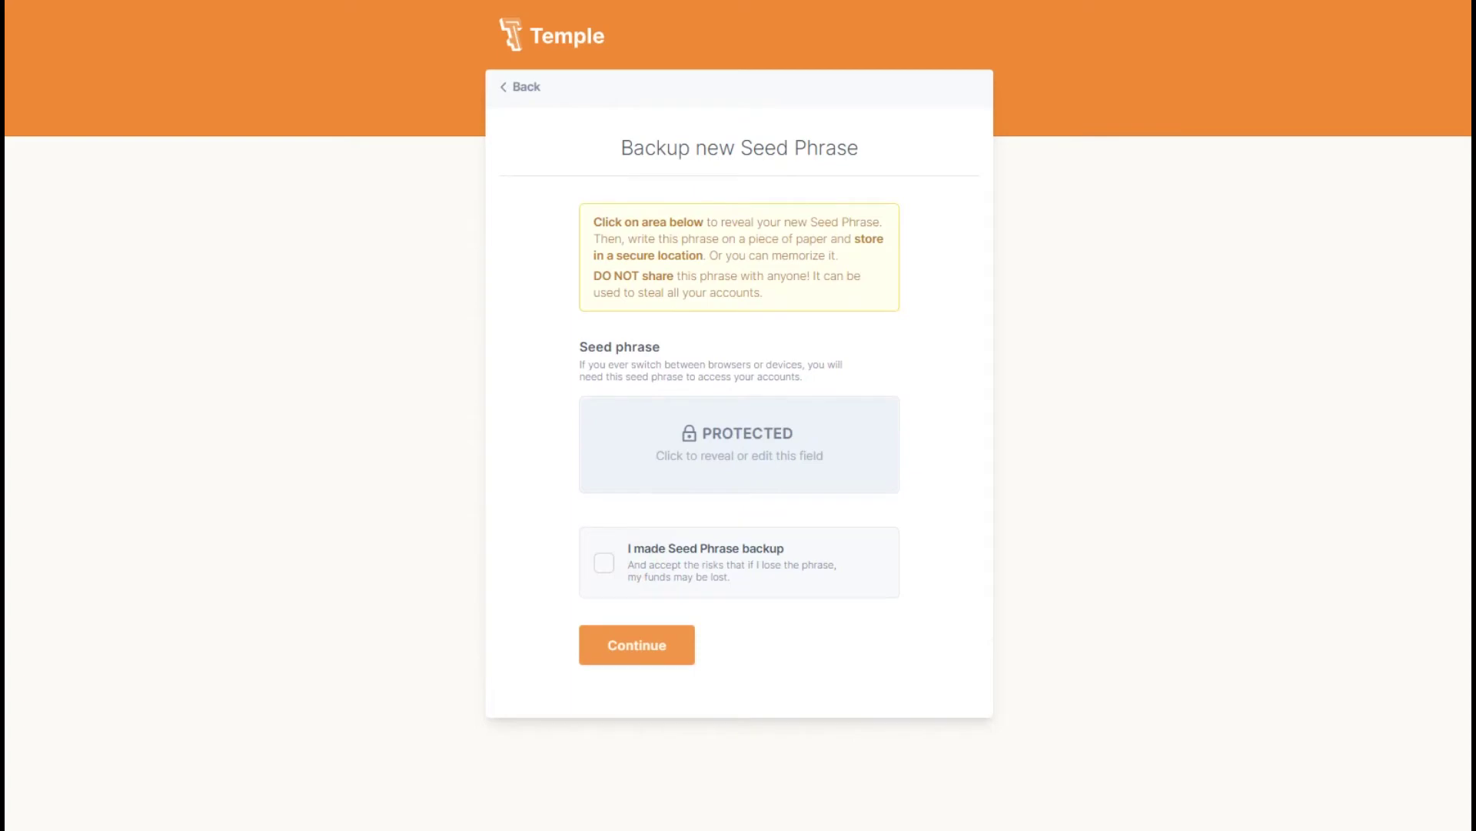
{"action": "left_click", "coordinate": [610, 562]}
{"action": "left_click", "coordinate": [637, 645]}
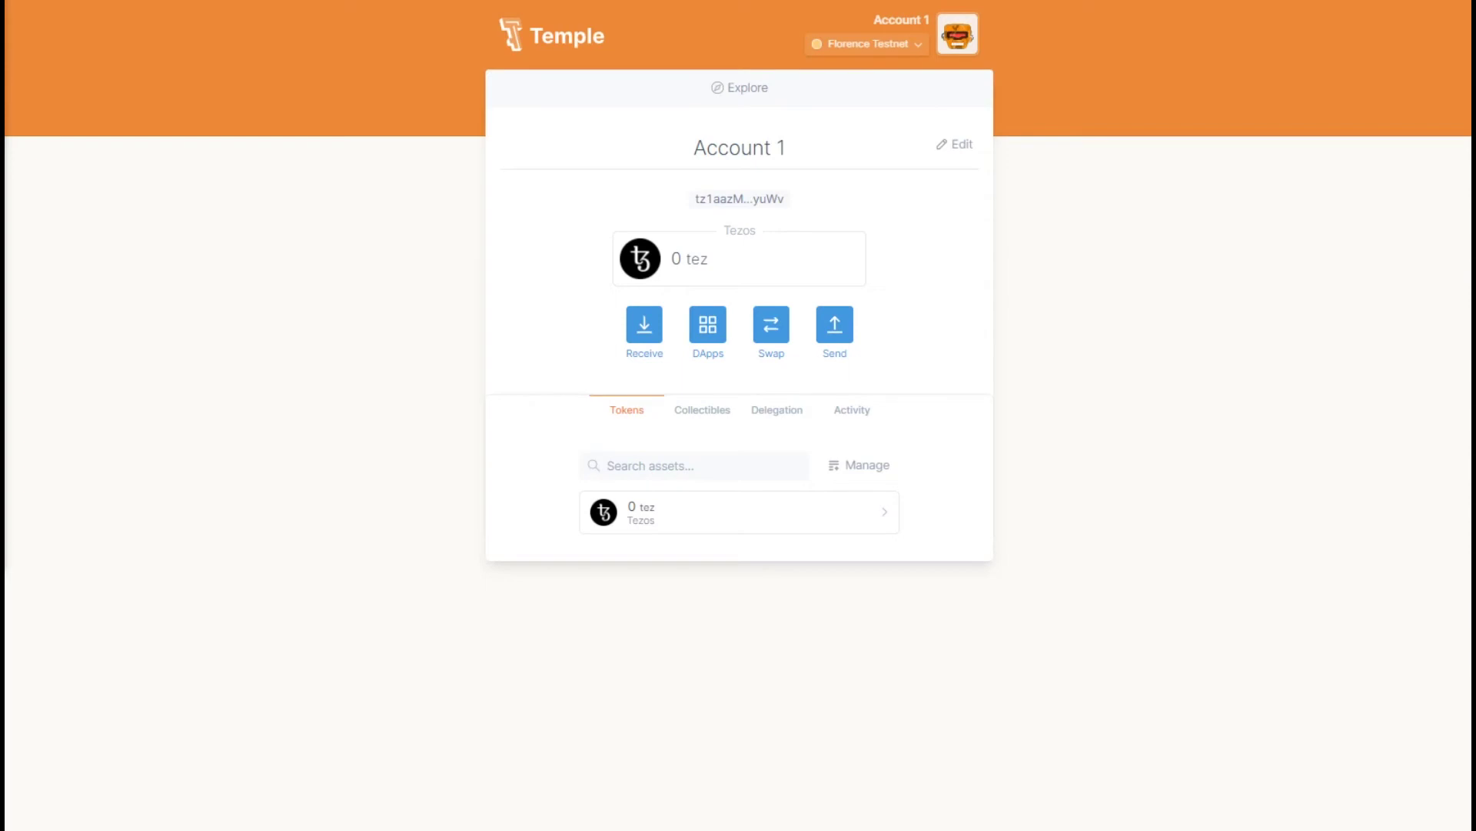
Import the old account by pasted private key as Account 2, holding 88.981618 tez
{"action": "left_click", "coordinate": [957, 36]}
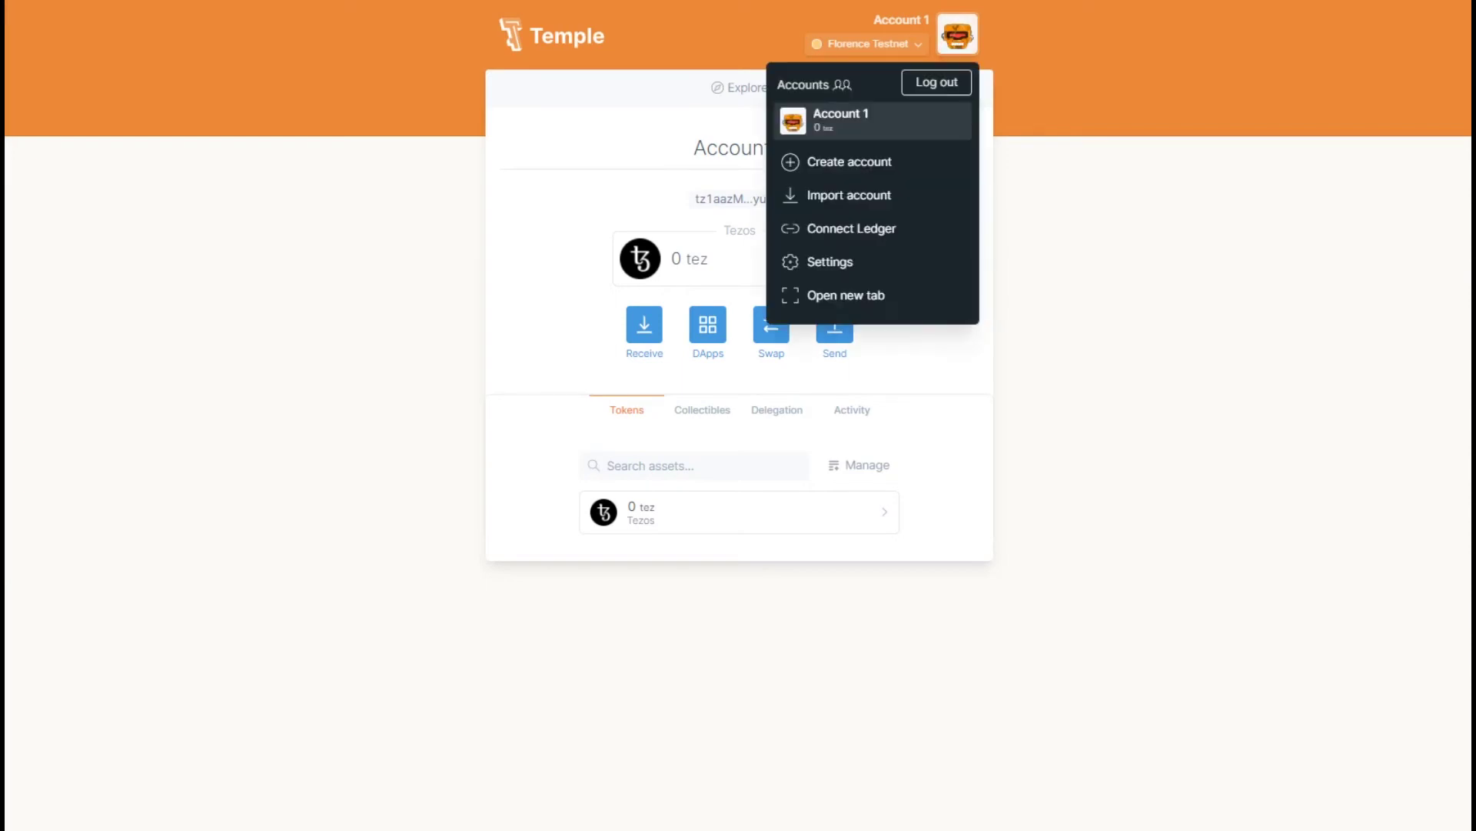
{"action": "left_click", "coordinate": [849, 196]}
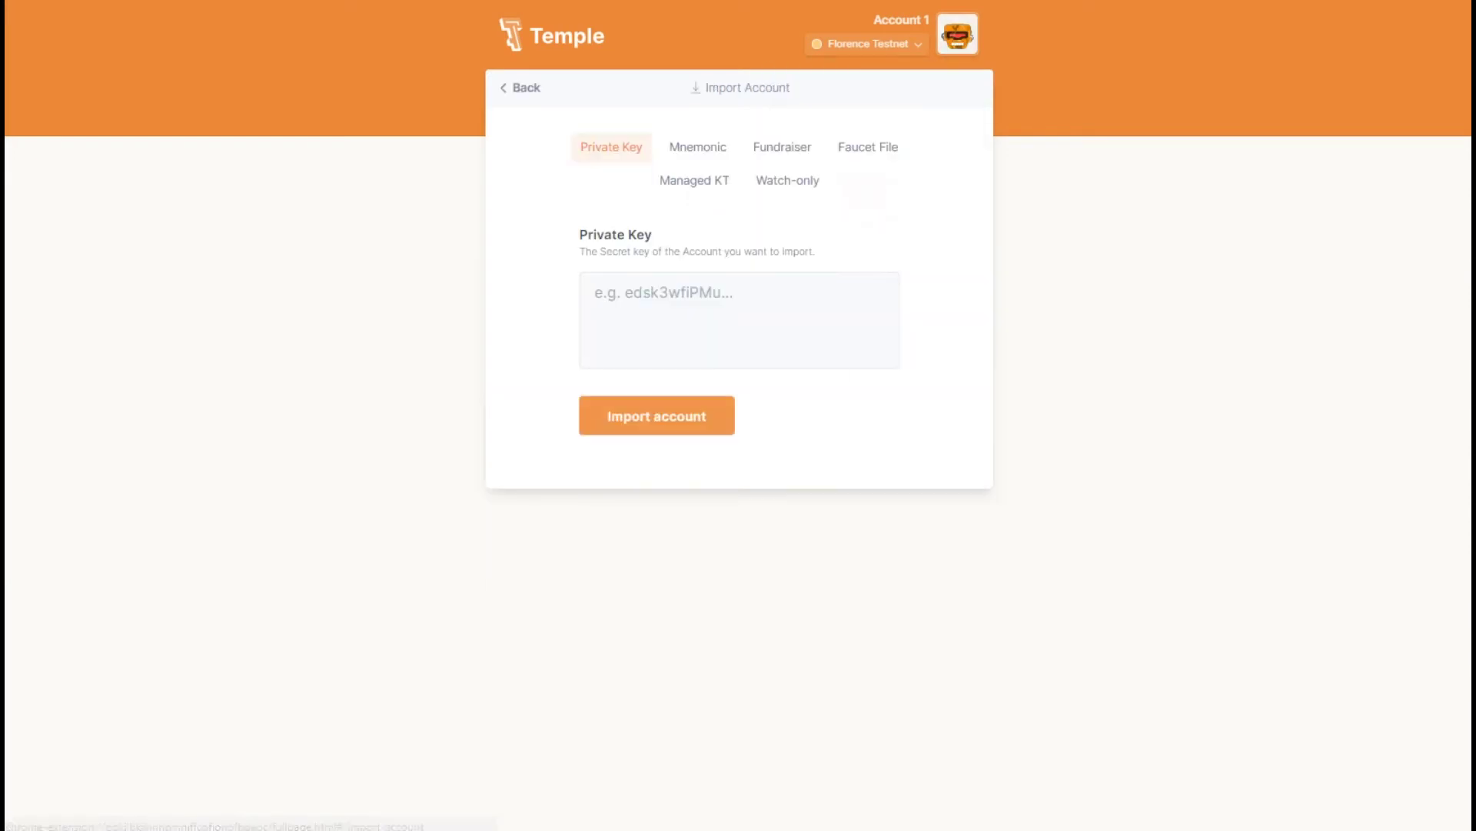
{"action": "left_click", "coordinate": [716, 291]}
{"action": "key", "text": "ctrl+v"}
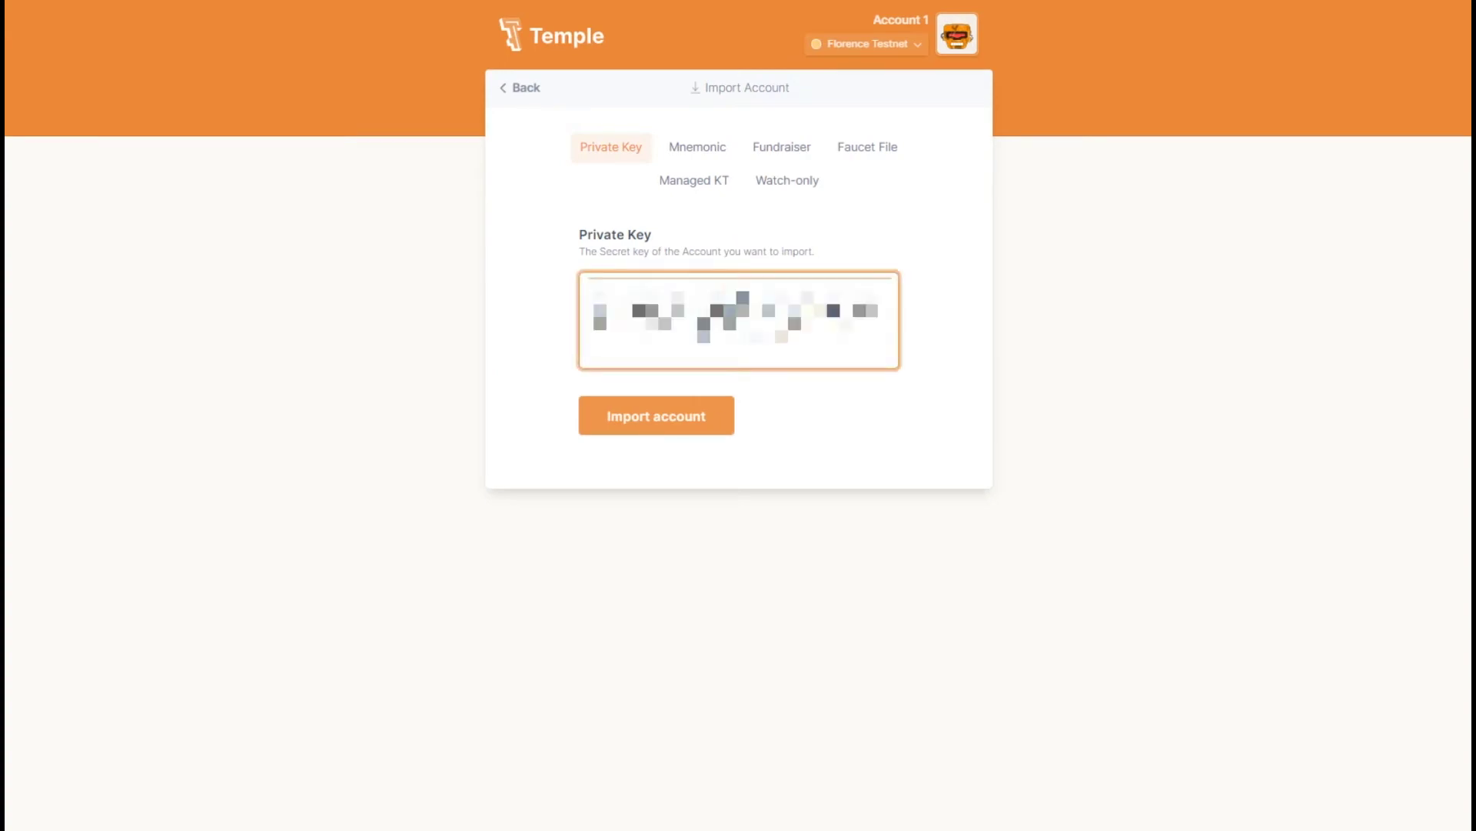
{"action": "left_click", "coordinate": [657, 416]}
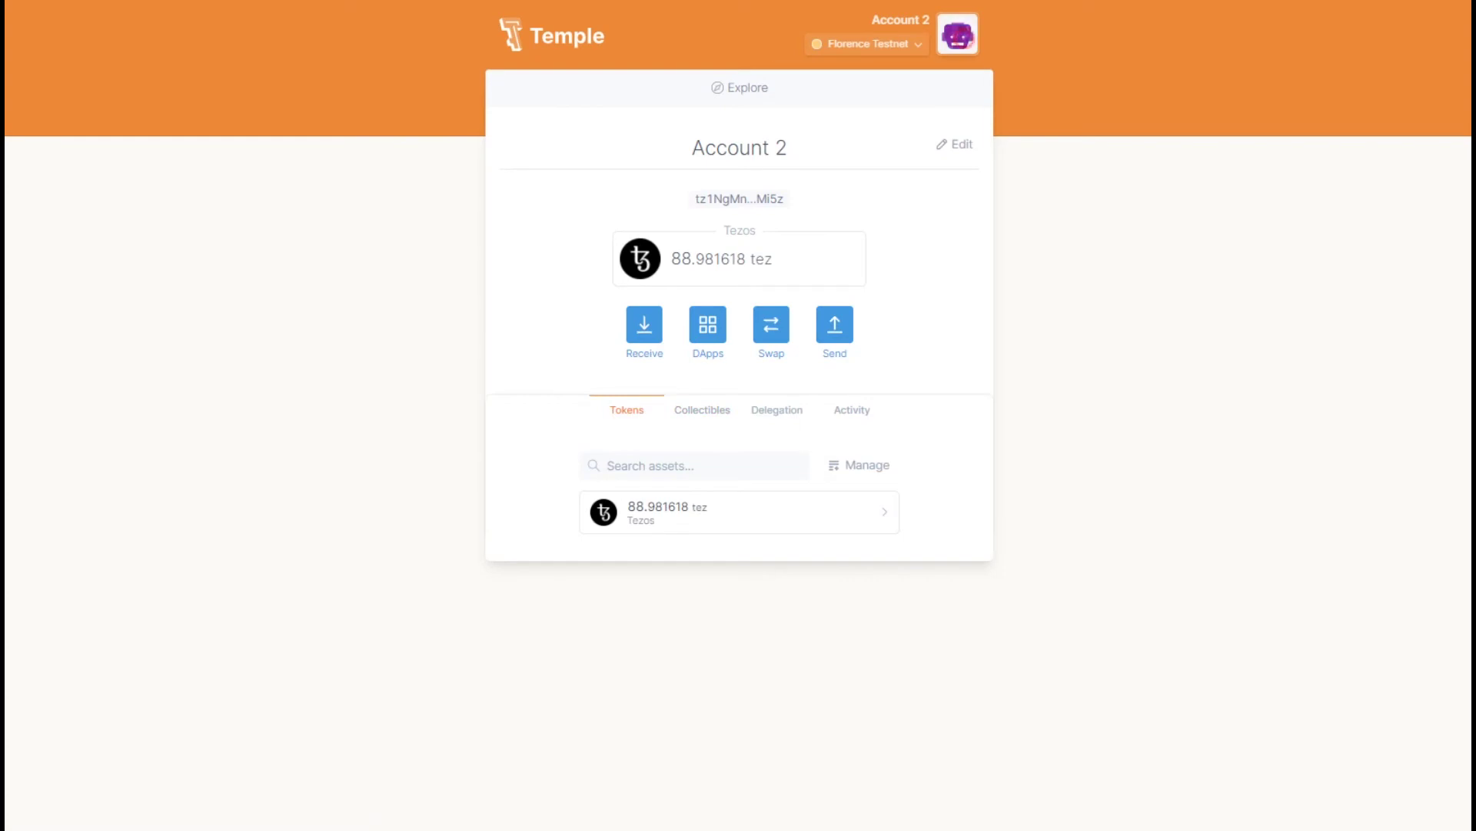
{"action": "left_click", "coordinate": [959, 36]}
{"action": "left_click", "coordinate": [958, 36]}
{"action": "left_click", "coordinate": [848, 299]}
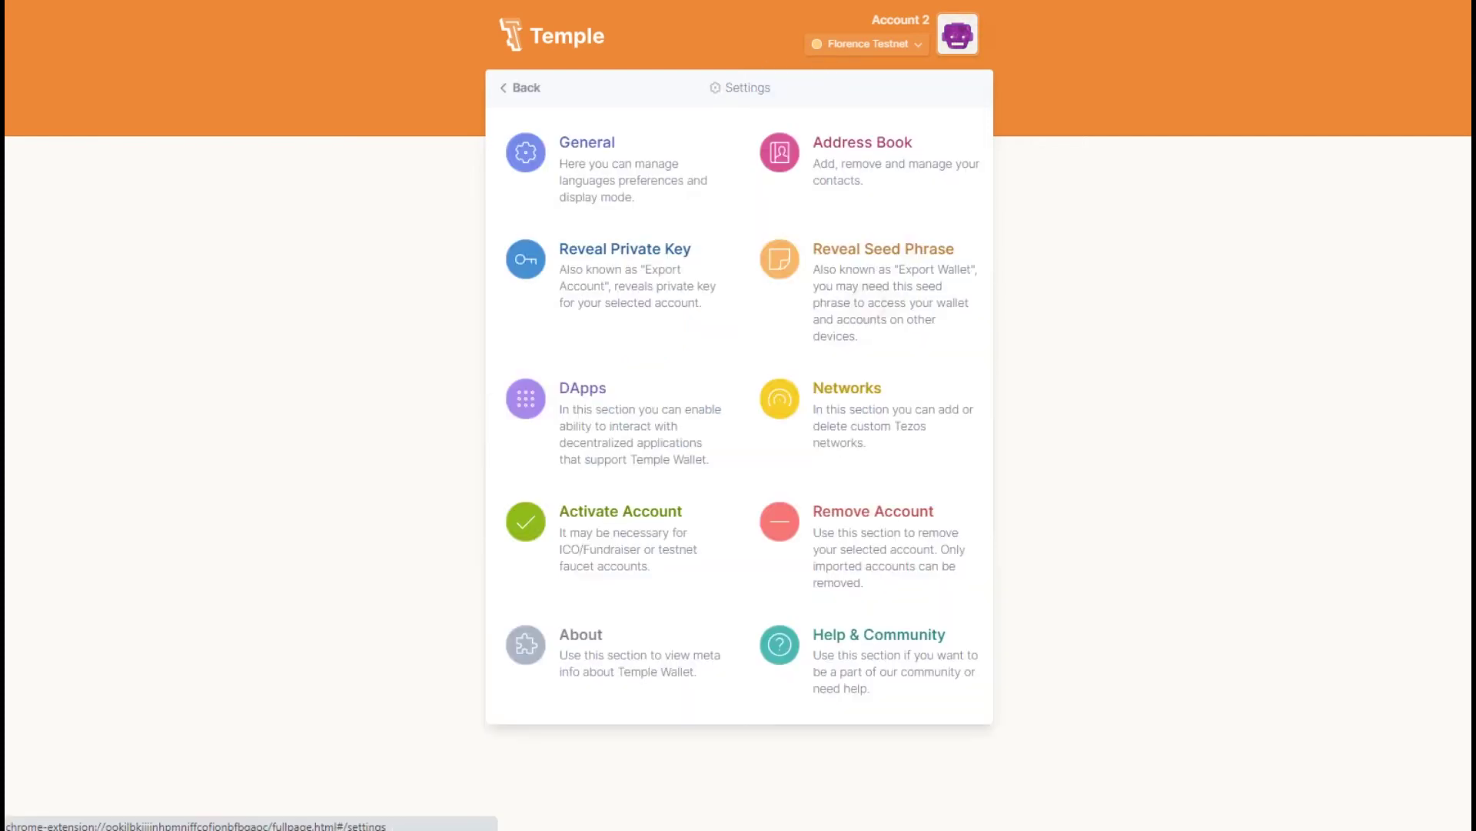
{"action": "left_click", "coordinate": [883, 249]}
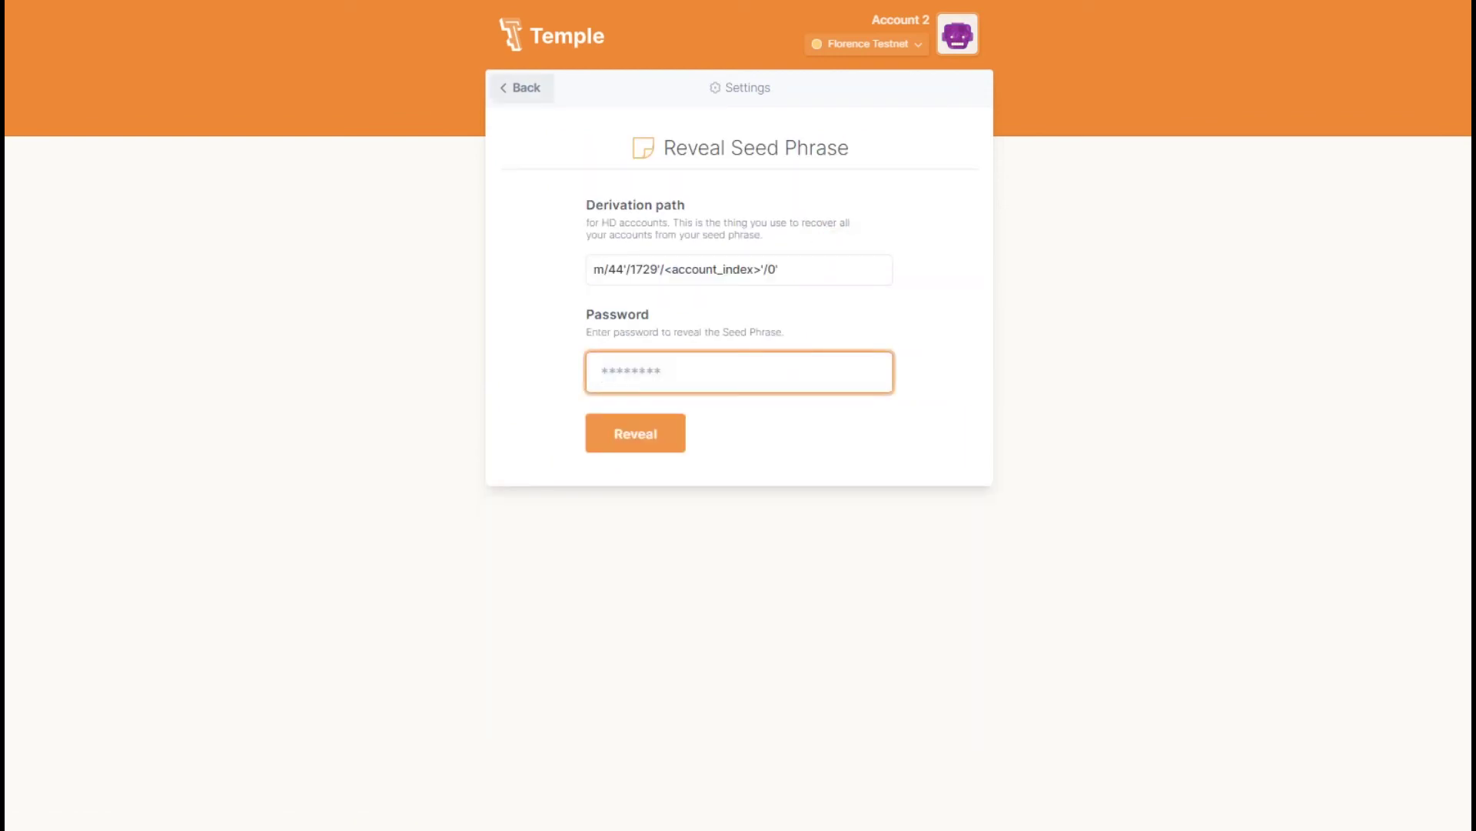
{"action": "left_click", "coordinate": [508, 87]}
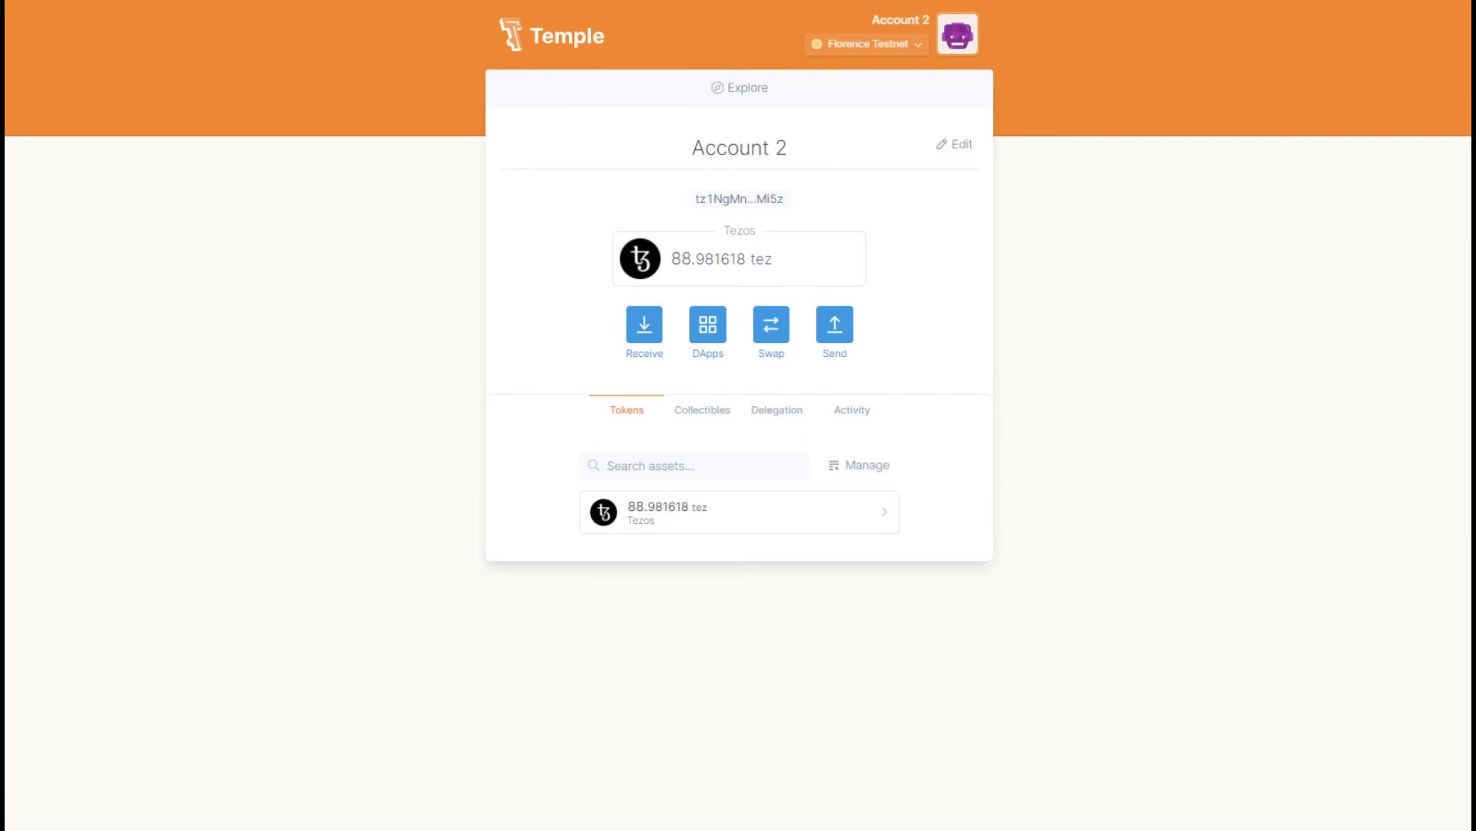